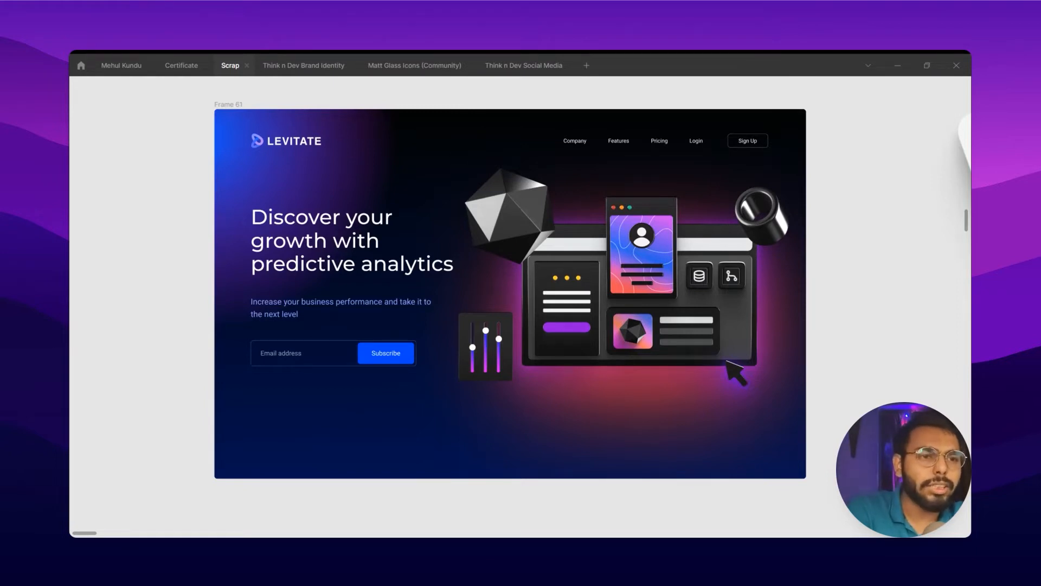
{"action": "left_click_drag", "start_coordinate": [829, 380], "coordinate": [431, 369]}
{"action": "left_click_drag", "start_coordinate": [729, 404], "coordinate": [460, 425]}
{"action": "scroll", "coordinate": [459, 425], "scroll_direction": "down", "scroll_amount": 4}
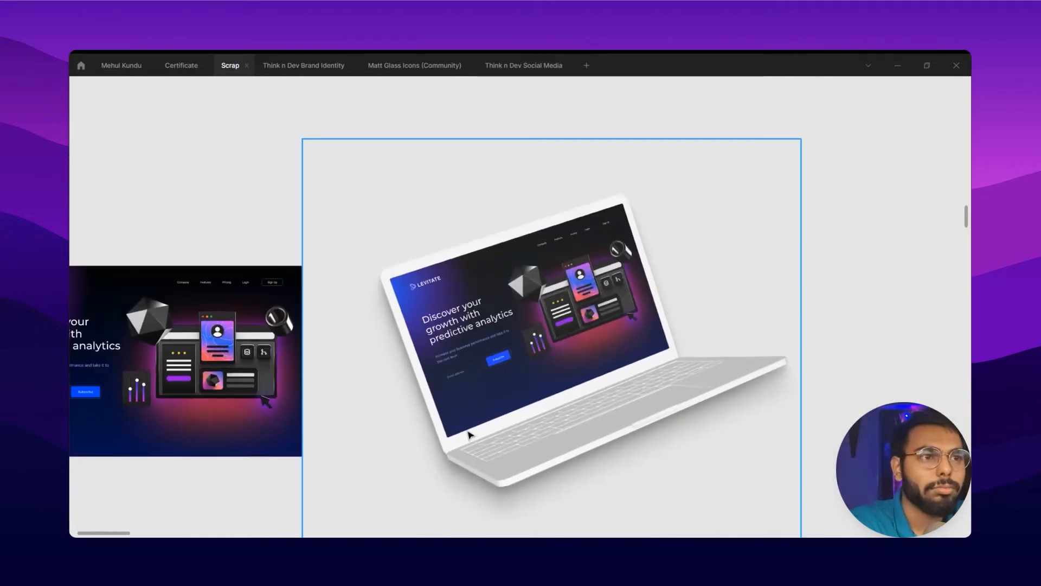
{"action": "scroll", "coordinate": [468, 434], "scroll_direction": "up", "scroll_amount": 2}
{"action": "scroll", "coordinate": [468, 434], "scroll_direction": "down", "scroll_amount": 1}
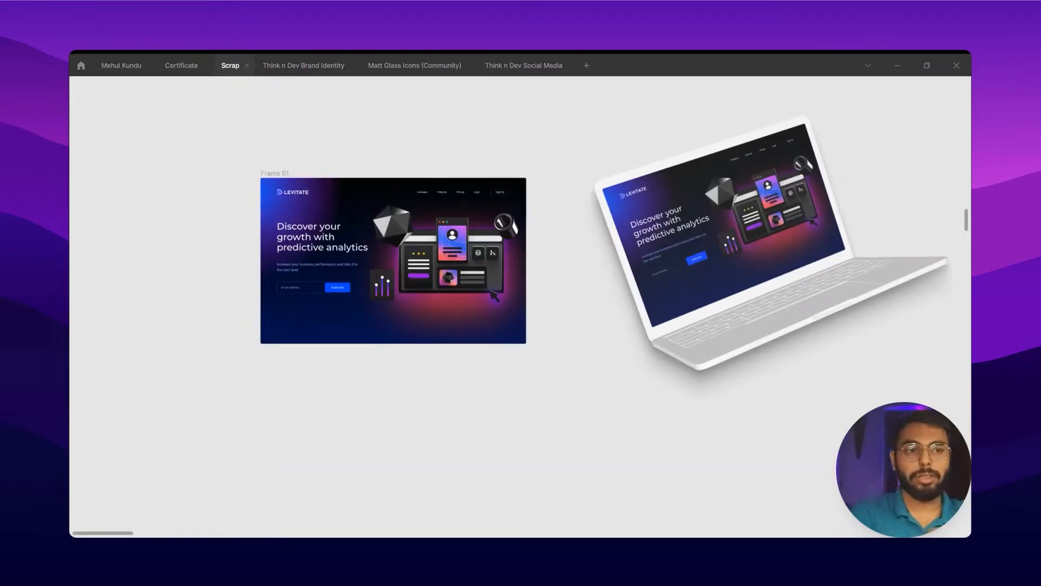
Run the Clay Mockups 3D plugin
{"action": "key", "text": "ctrl+slash"}
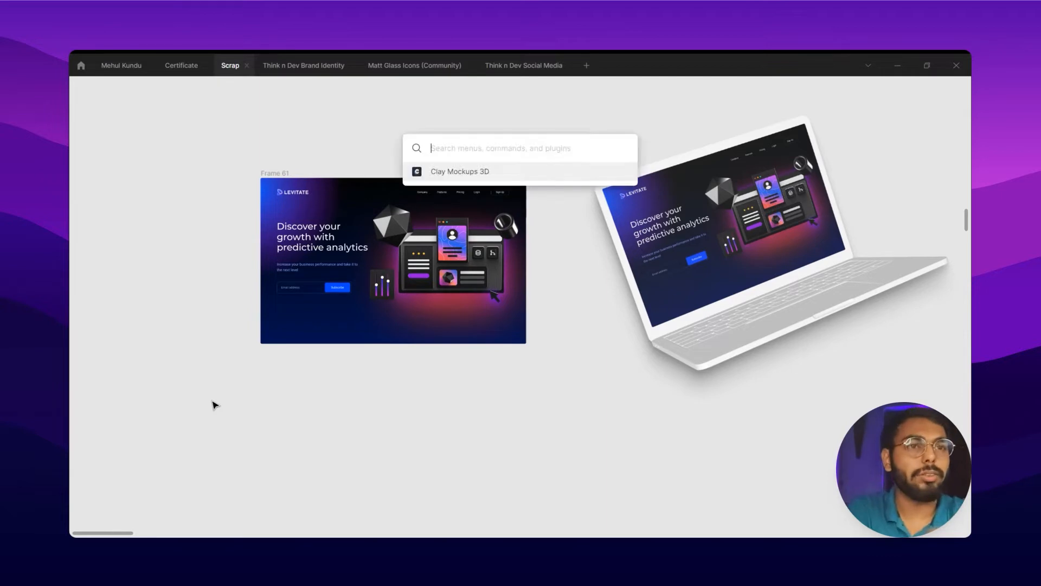
{"action": "left_click", "coordinate": [476, 179]}
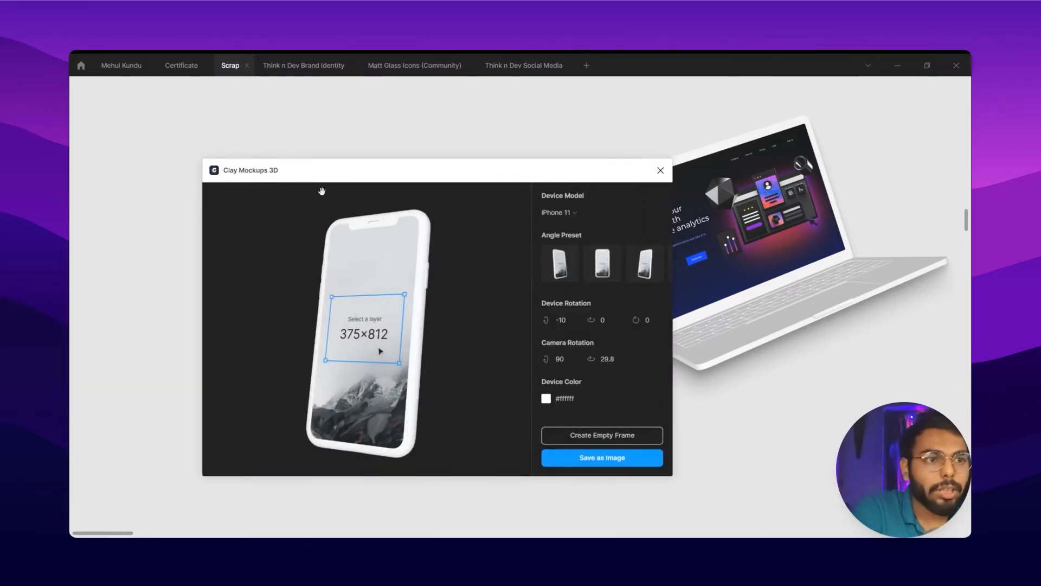
Try the Pixel 4, Macbook Pro, Browser and Qwilr device models one after another in the mockup preview
{"action": "left_click", "coordinate": [575, 214]}
{"action": "left_click", "coordinate": [564, 259]}
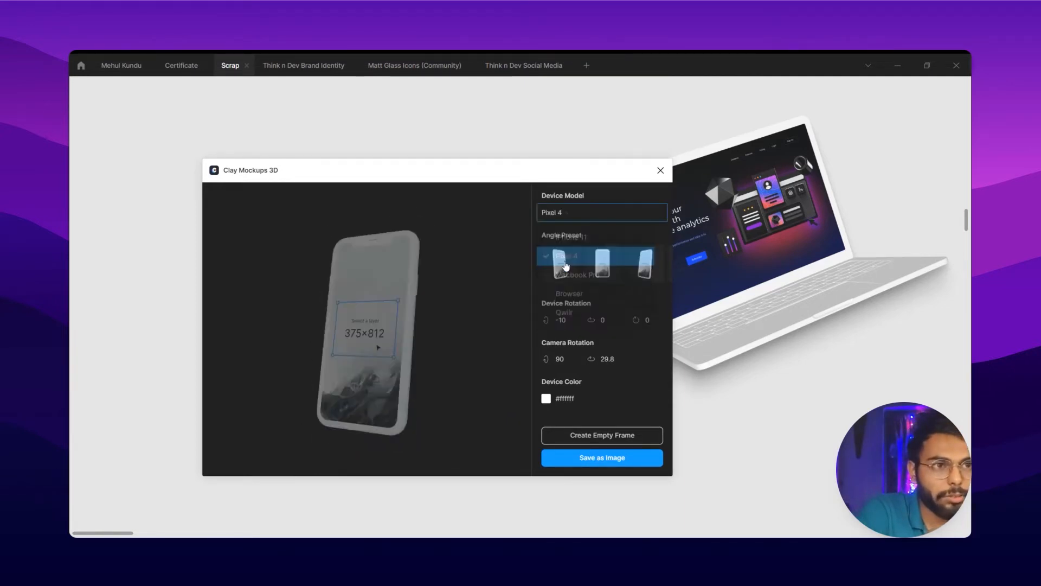
{"action": "left_click", "coordinate": [556, 212]}
{"action": "left_click", "coordinate": [578, 278]}
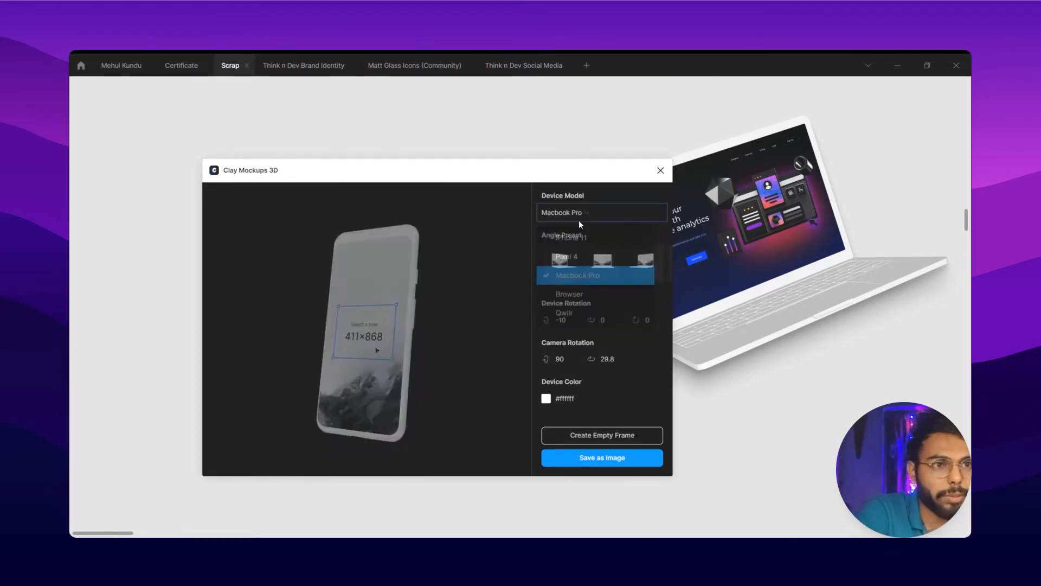
{"action": "left_click", "coordinate": [575, 213]}
{"action": "left_click", "coordinate": [576, 297]}
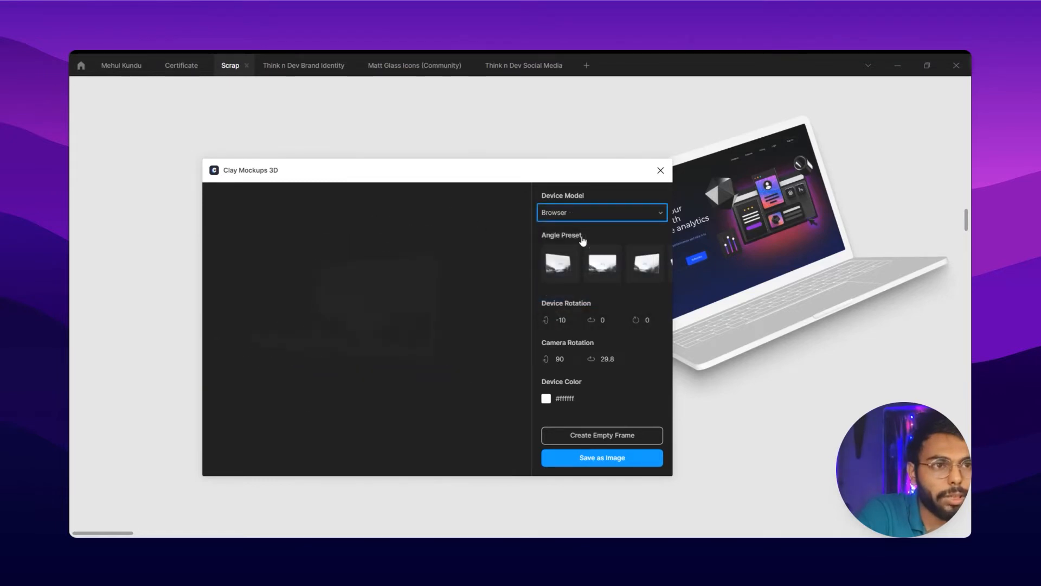
{"action": "left_click", "coordinate": [583, 217]}
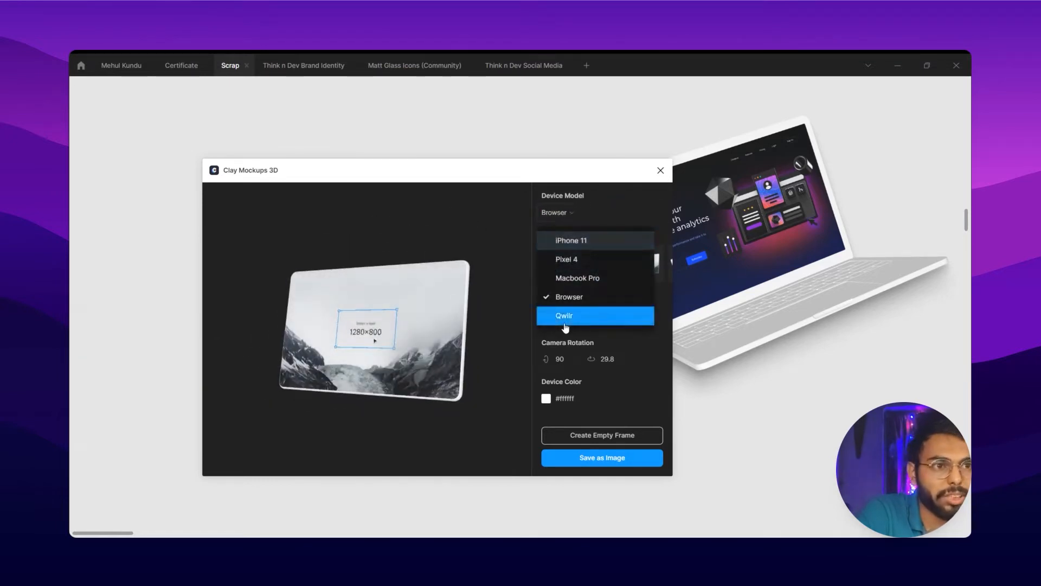
{"action": "left_click", "coordinate": [564, 323]}
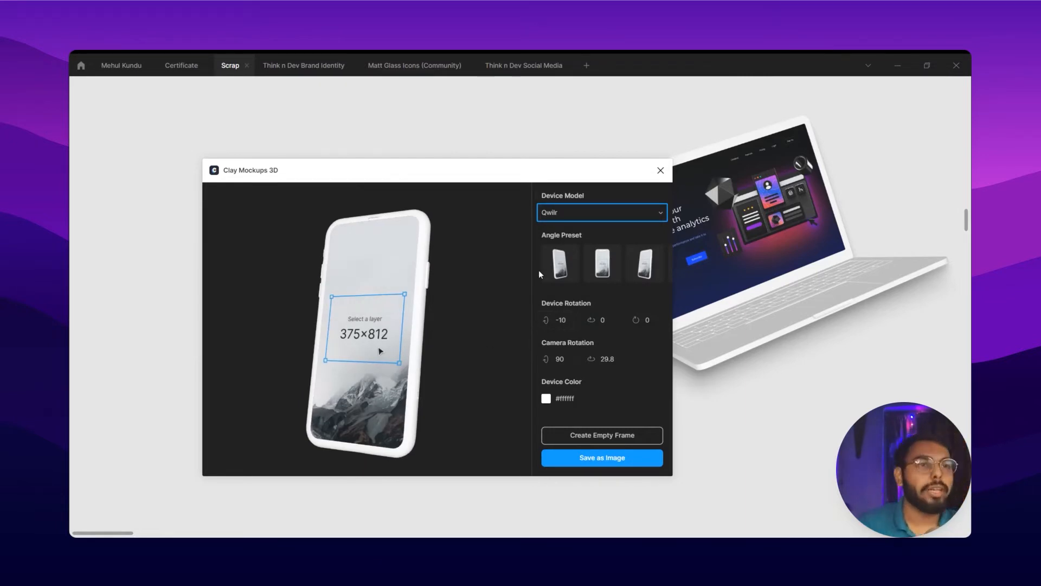
Set the mockup's device model to Browser
{"action": "left_click", "coordinate": [566, 215]}
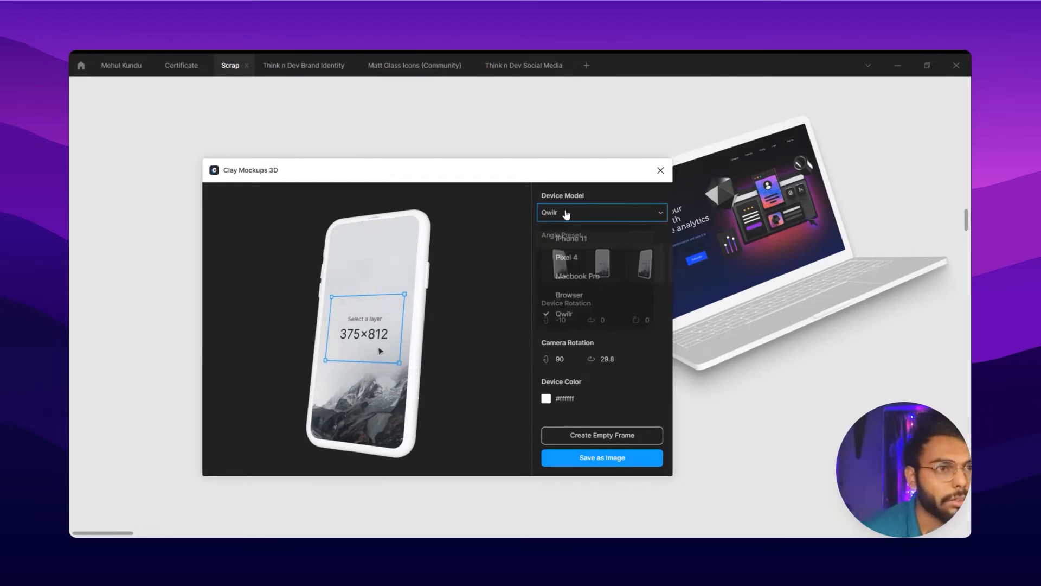
{"action": "left_click", "coordinate": [568, 299]}
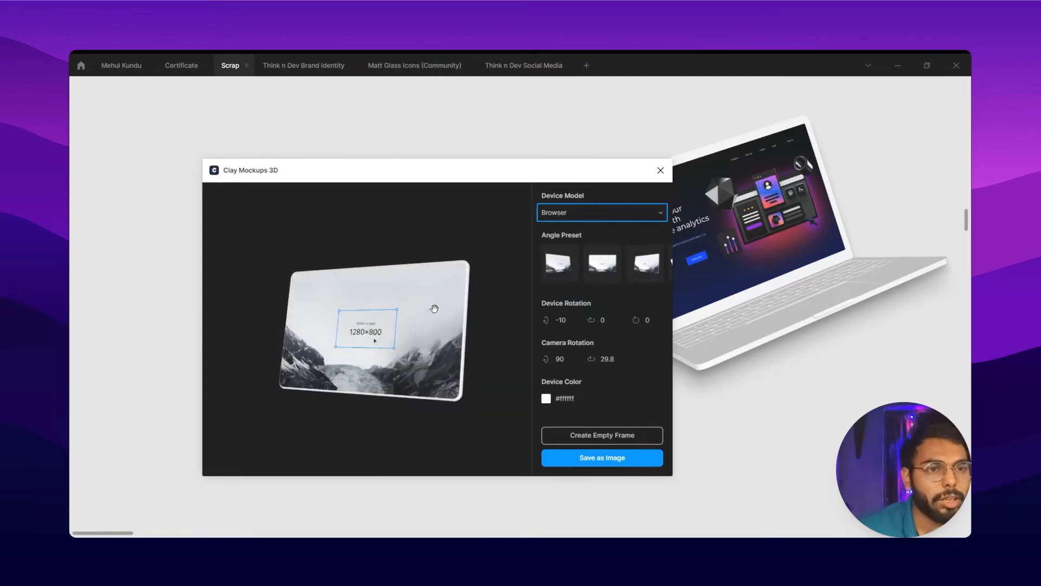
Try free rotation and the other angle presets on the browser mockup, settling on the Front Right preset
{"action": "left_click_drag", "start_coordinate": [471, 298], "coordinate": [364, 337]}
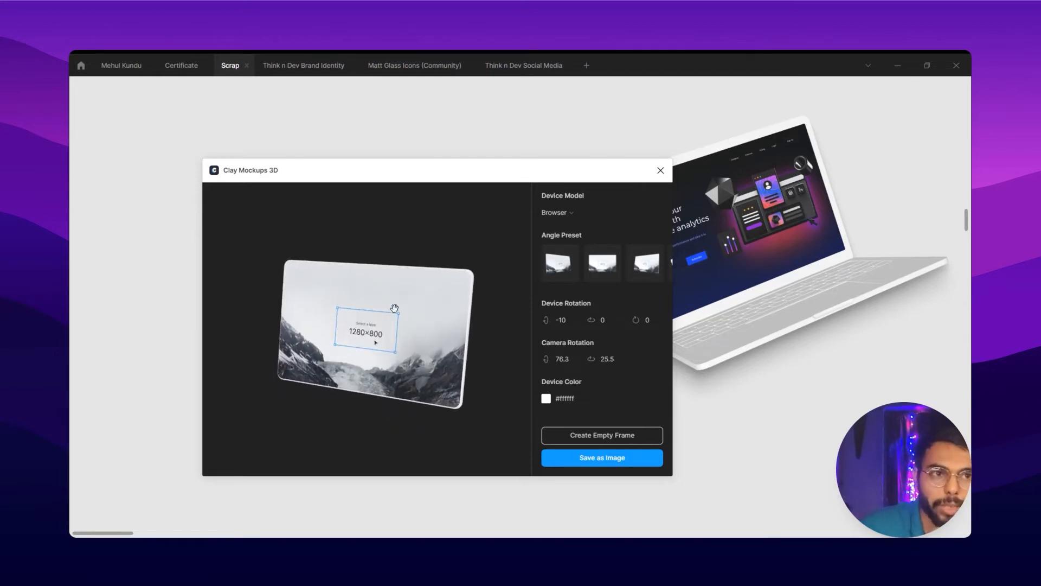
{"action": "mouse_move", "coordinate": [431, 298]}
{"action": "left_mouse_down"}
{"action": "mouse_move", "coordinate": [282, 333]}
{"action": "mouse_move", "coordinate": [360, 255]}
{"action": "mouse_move", "coordinate": [404, 318]}
{"action": "mouse_move", "coordinate": [425, 297]}
{"action": "left_mouse_up"}
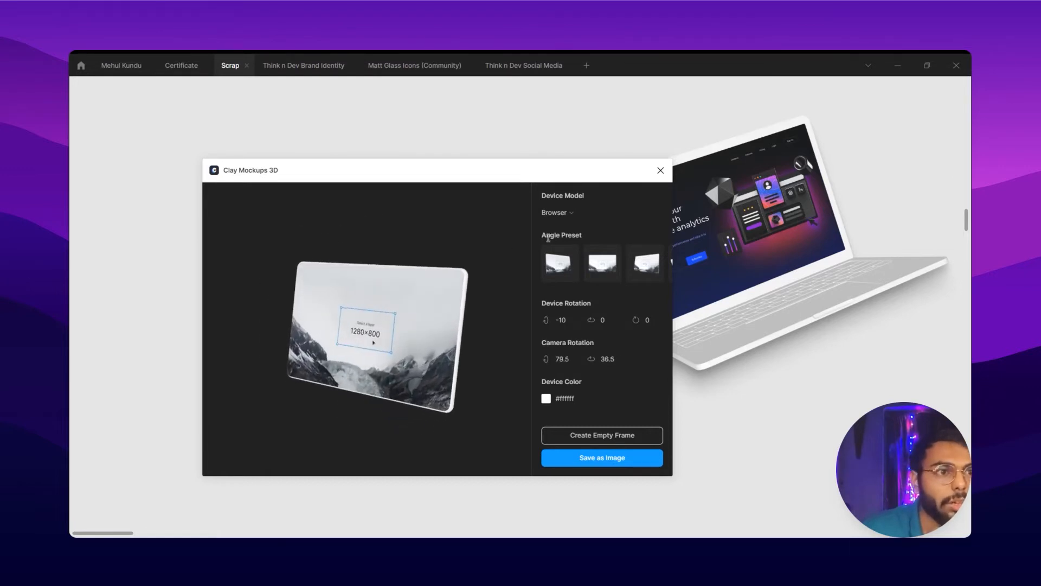
{"action": "left_click", "coordinate": [561, 265]}
{"action": "left_click", "coordinate": [601, 269]}
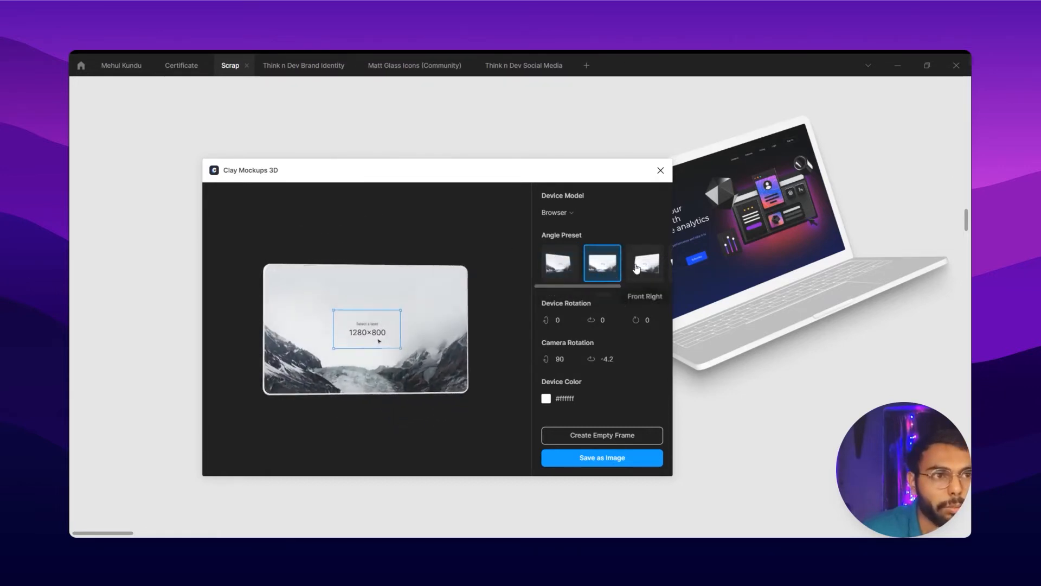
{"action": "left_click", "coordinate": [657, 272]}
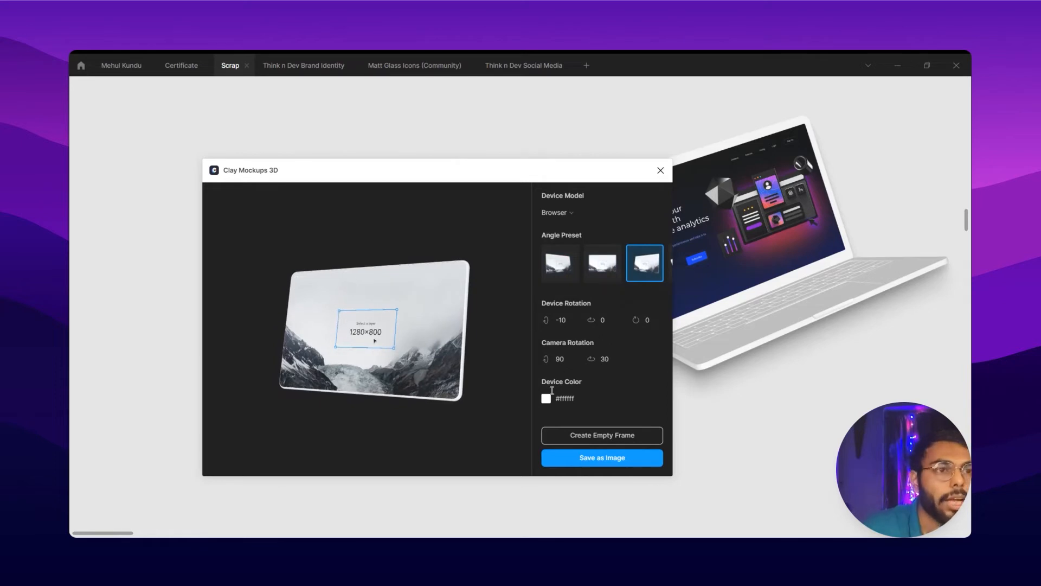
Try Red and Slate from the Kaleidoscope colors as the mockup's device color
{"action": "left_click", "coordinate": [547, 399]}
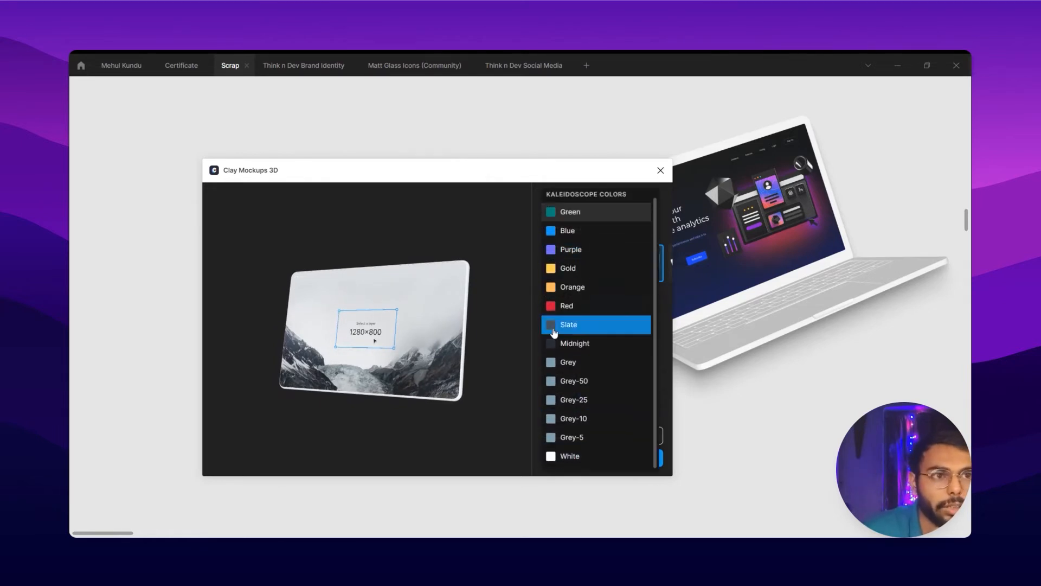
{"action": "scroll", "coordinate": [575, 293], "scroll_direction": "up", "scroll_amount": 1}
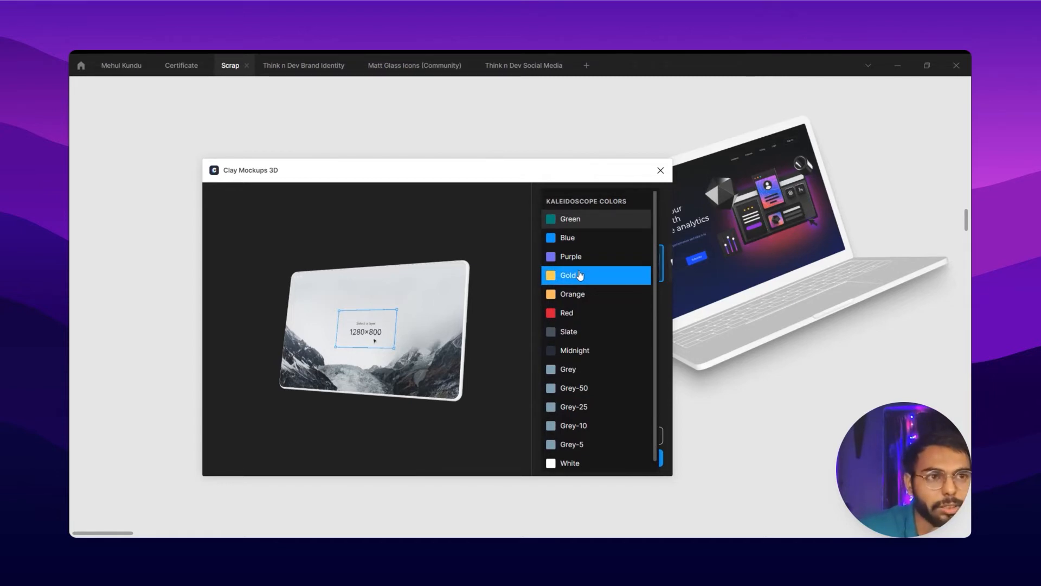
{"action": "left_click", "coordinate": [579, 324]}
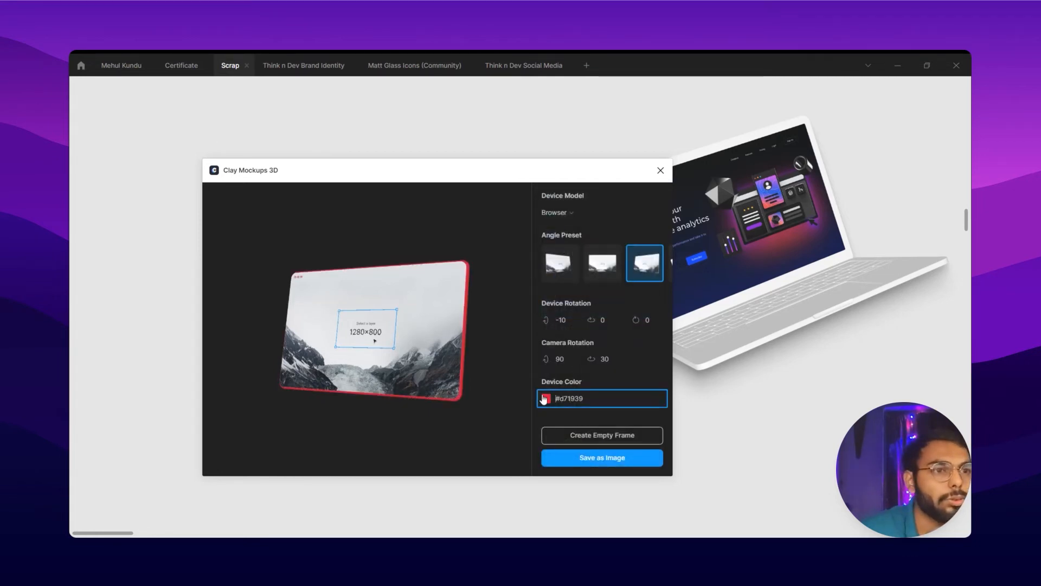
{"action": "left_click", "coordinate": [545, 399]}
{"action": "left_click", "coordinate": [581, 340]}
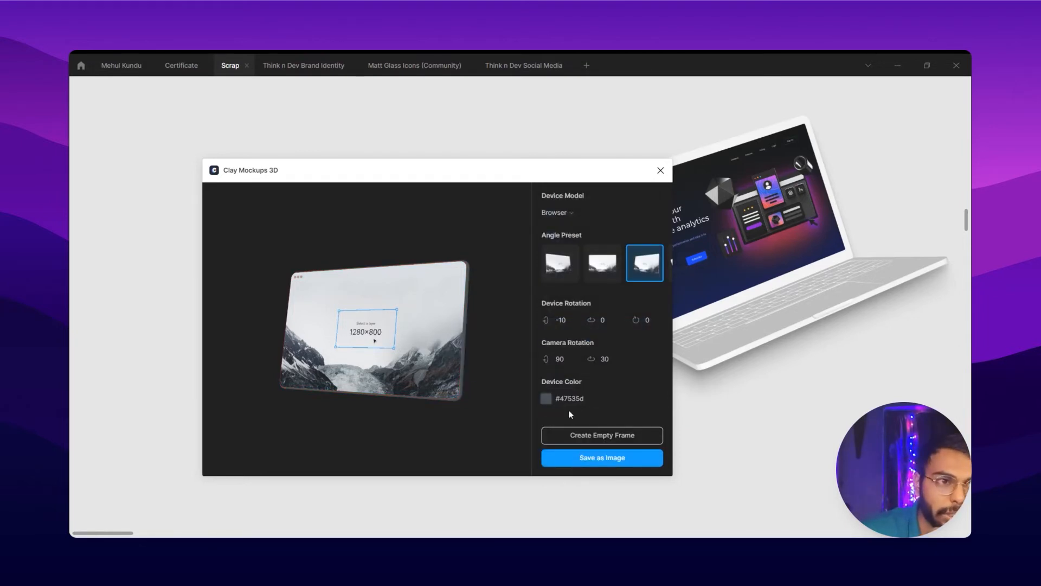
Replace the mockup's device color with the custom hex value for white, ffffff
{"action": "left_click", "coordinate": [586, 398]}
{"action": "left_click_drag", "start_coordinate": [594, 398], "coordinate": [541, 399]}
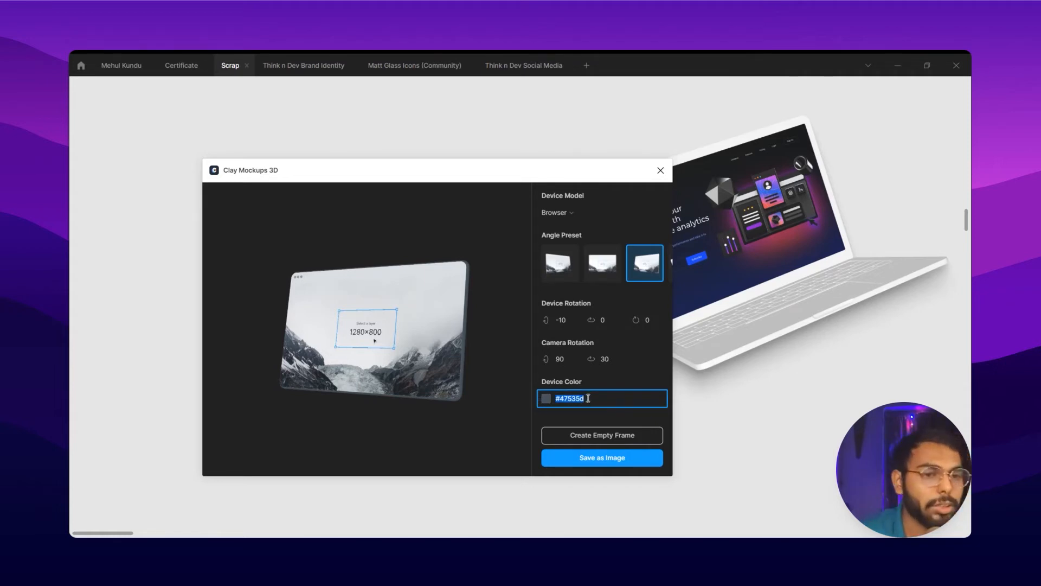
{"action": "type", "text": "ffffff"}
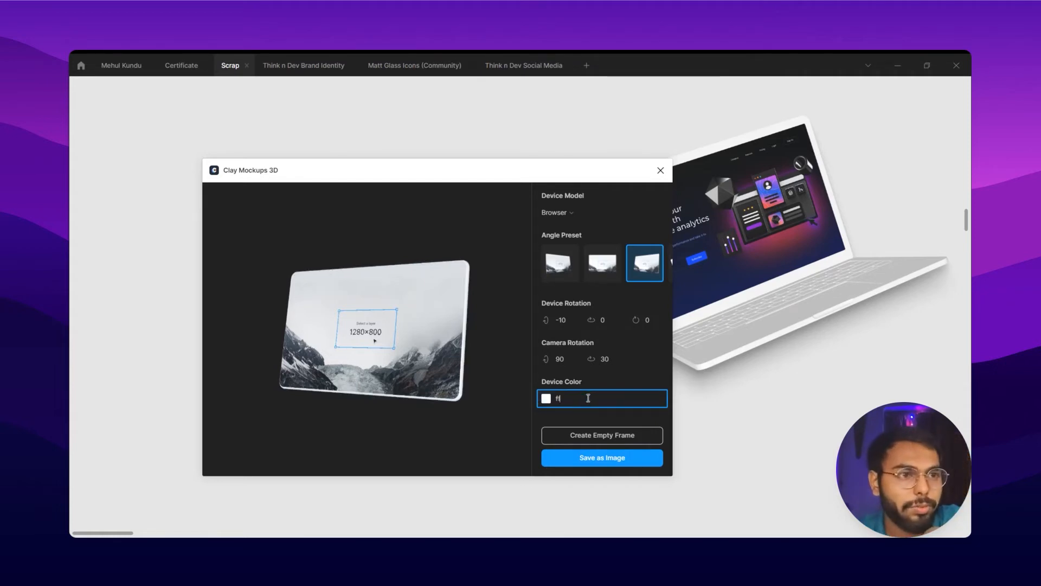
Set the mockup's device color to Slate from the Kaleidoscope colors
{"action": "left_click", "coordinate": [548, 399]}
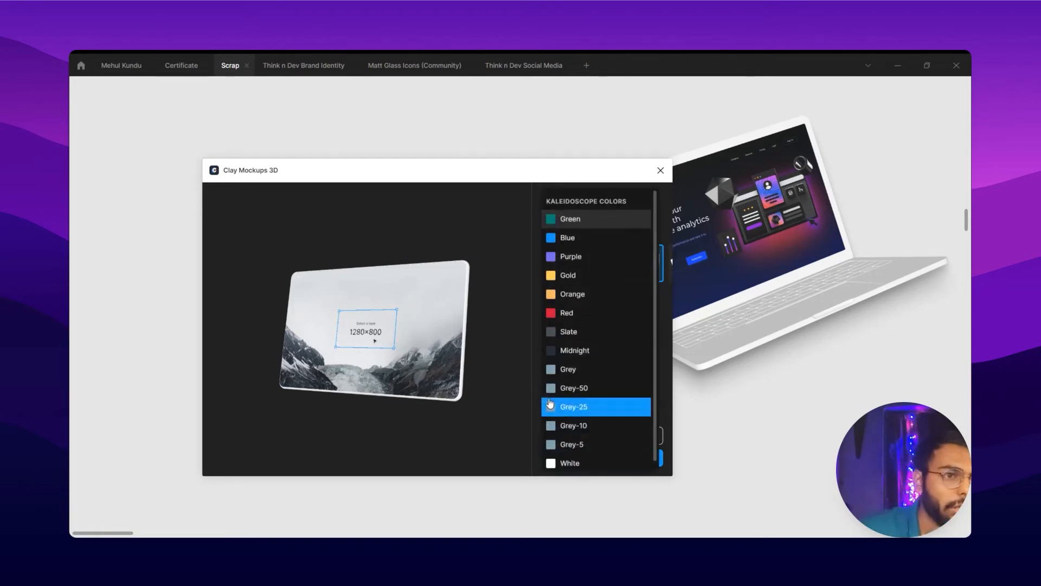
{"action": "left_click", "coordinate": [568, 331]}
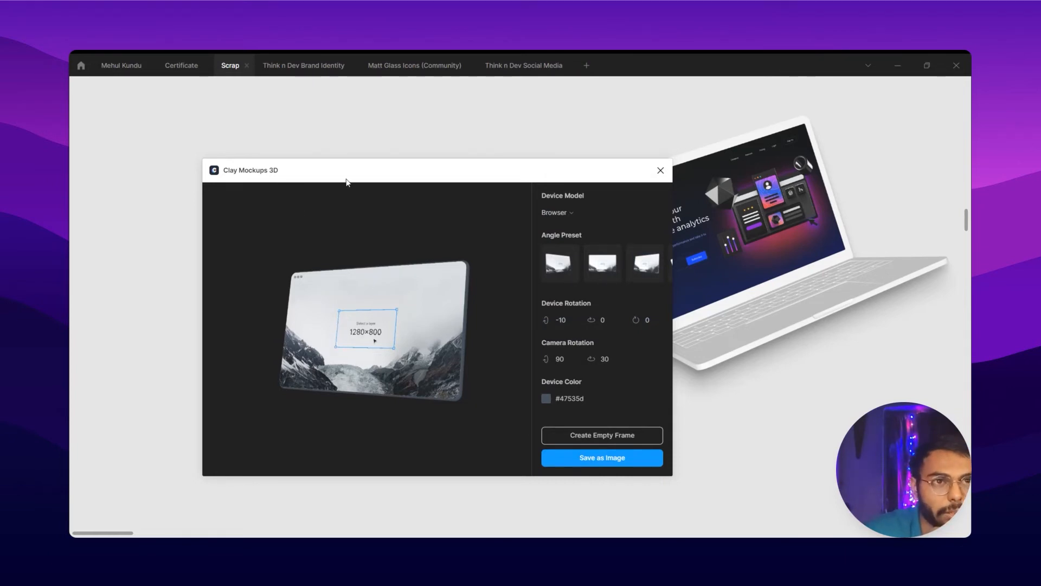
Try moving the plugin window and rotating the browser mockup freely, restoring the Front Right angle preset
{"action": "left_click_drag", "start_coordinate": [346, 181], "coordinate": [508, 210]}
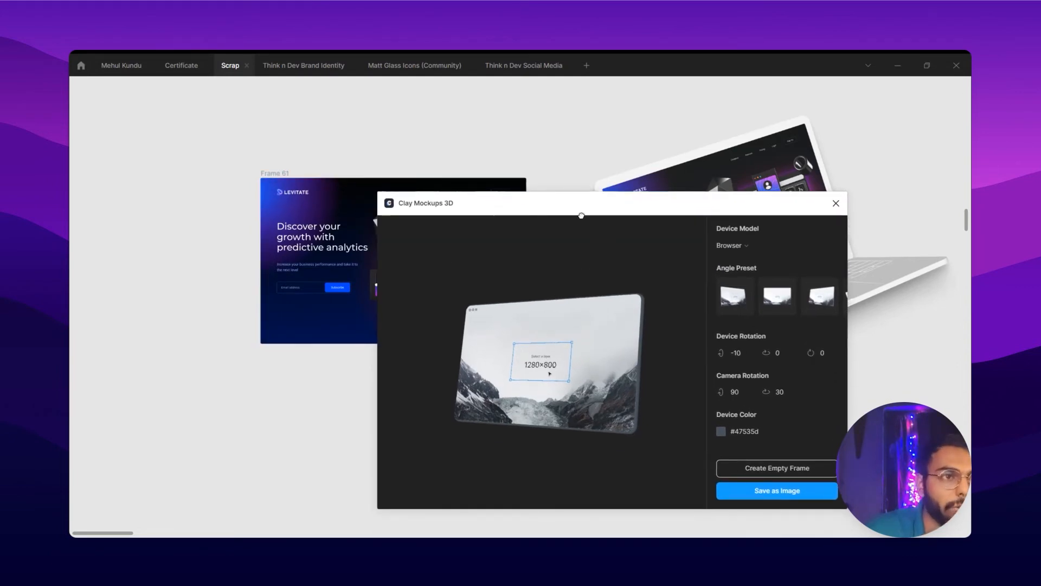
{"action": "left_click_drag", "start_coordinate": [567, 209], "coordinate": [430, 180]}
{"action": "left_click_drag", "start_coordinate": [452, 204], "coordinate": [648, 444]}
{"action": "left_click_drag", "start_coordinate": [483, 320], "coordinate": [466, 420]}
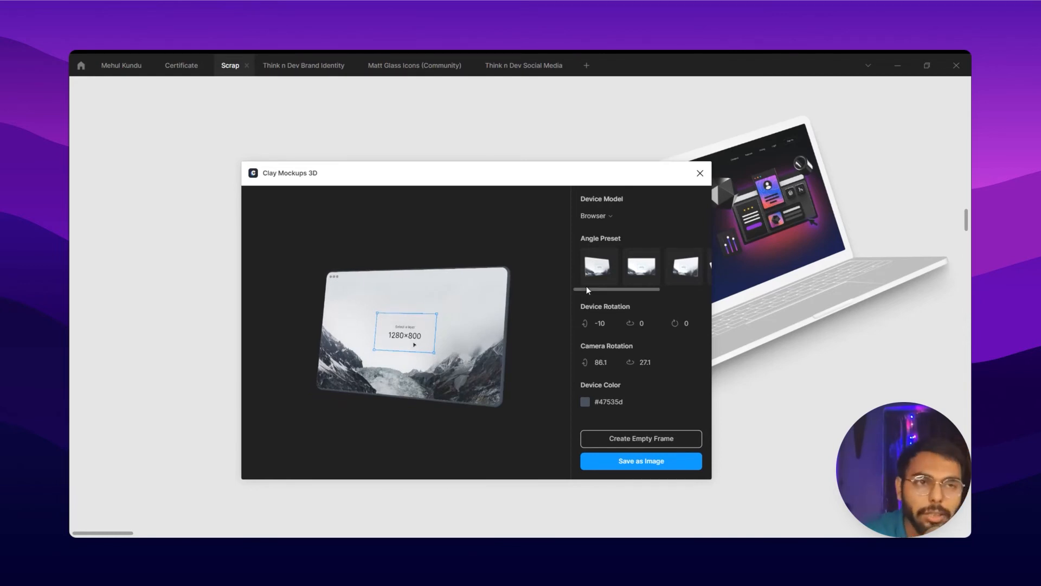
{"action": "left_click", "coordinate": [684, 266]}
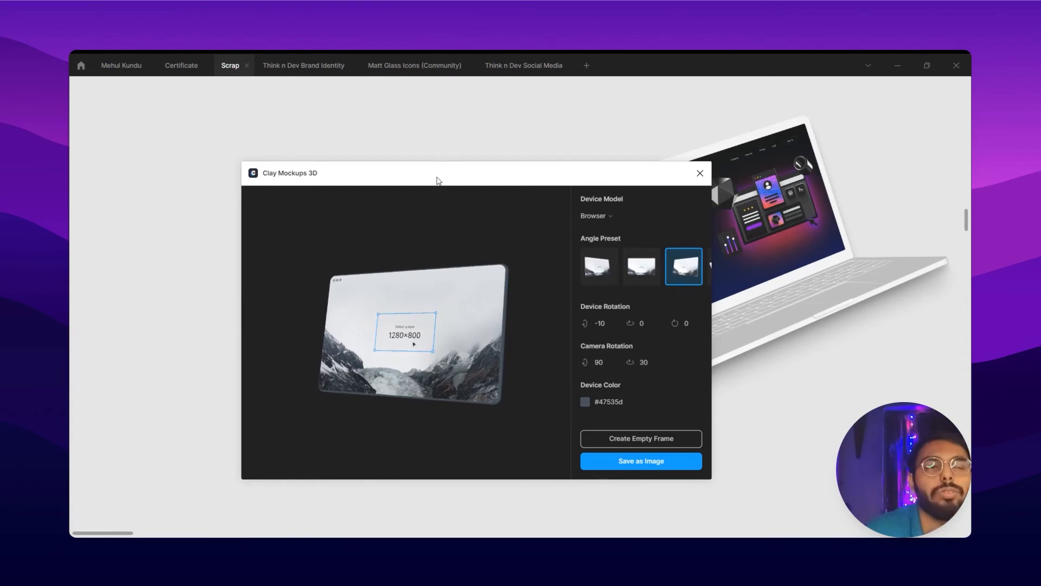
Save the browser mockup with Frame 61 on its screen as an image and reposition that image below the laptop mockup
{"action": "left_click_drag", "start_coordinate": [437, 179], "coordinate": [562, 173]}
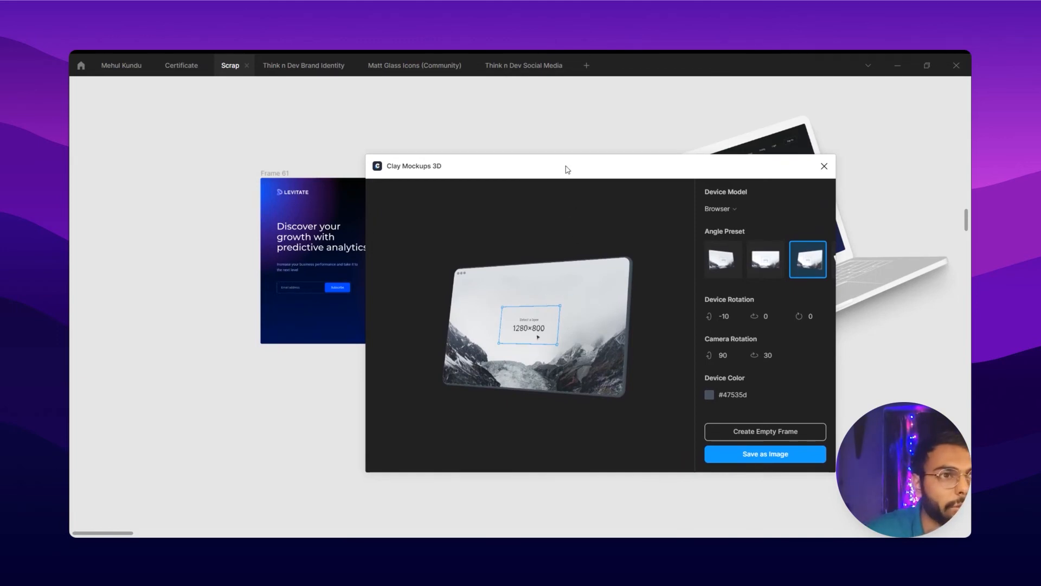
{"action": "left_click_drag", "start_coordinate": [565, 168], "coordinate": [607, 157]}
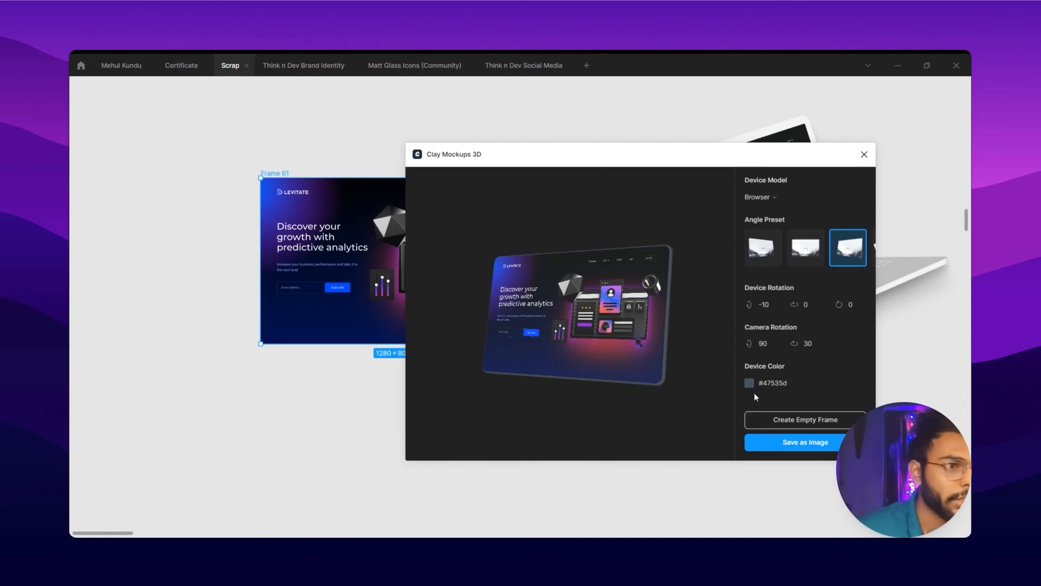
{"action": "left_click", "coordinate": [793, 446]}
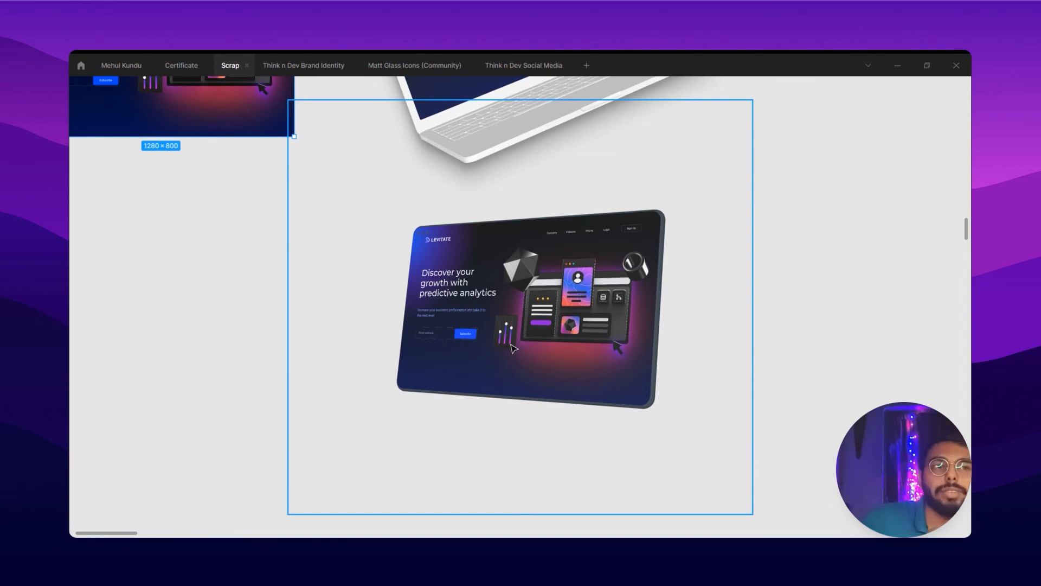
{"action": "left_click_drag", "start_coordinate": [511, 347], "coordinate": [436, 361]}
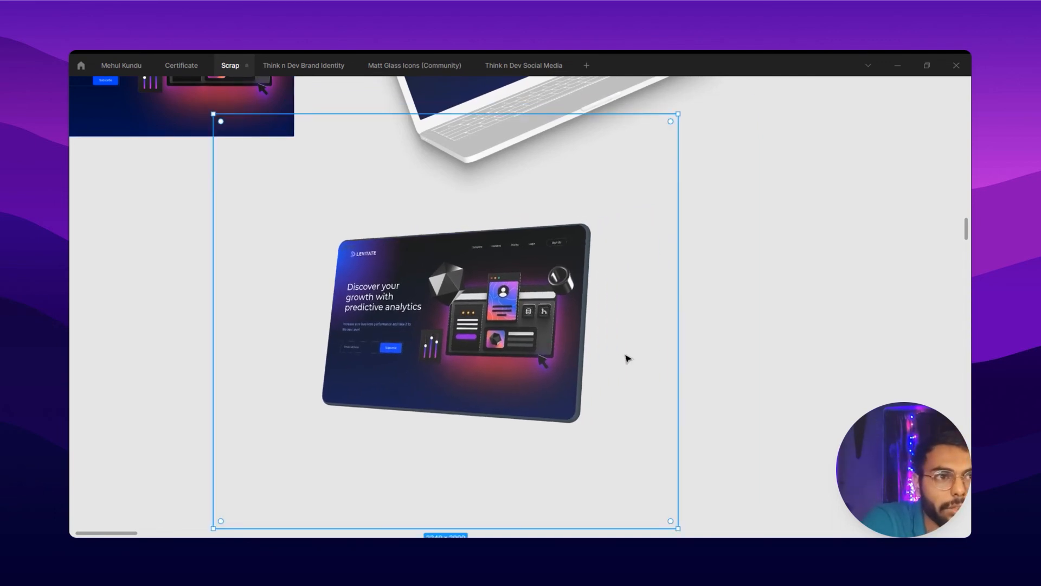